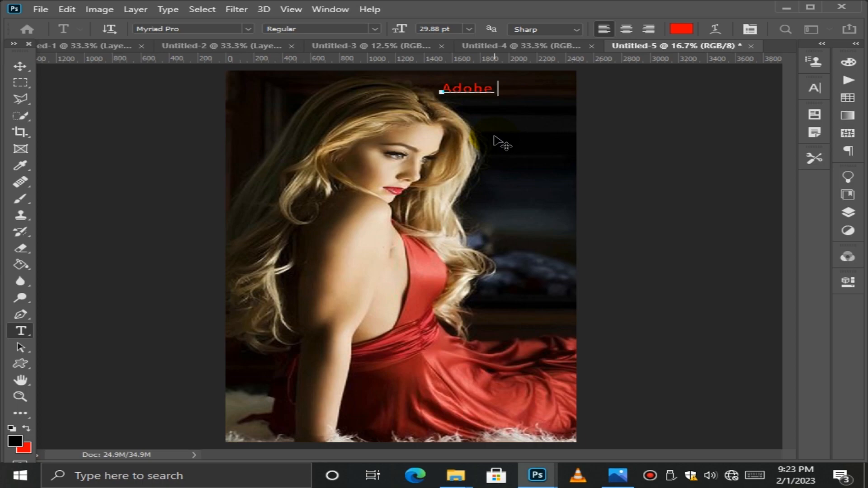
Complete the text as "Adobe Photoshop" and move it fully inside the photo's upper-right corner
type("Photo")
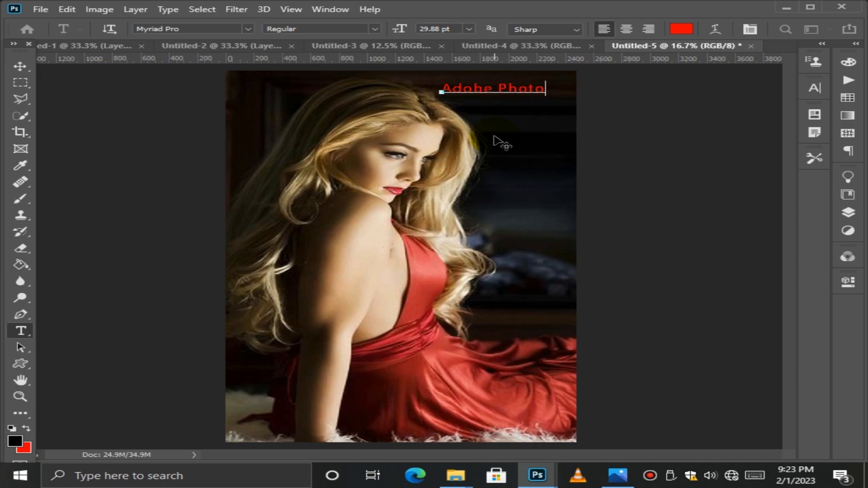
type("shoi")
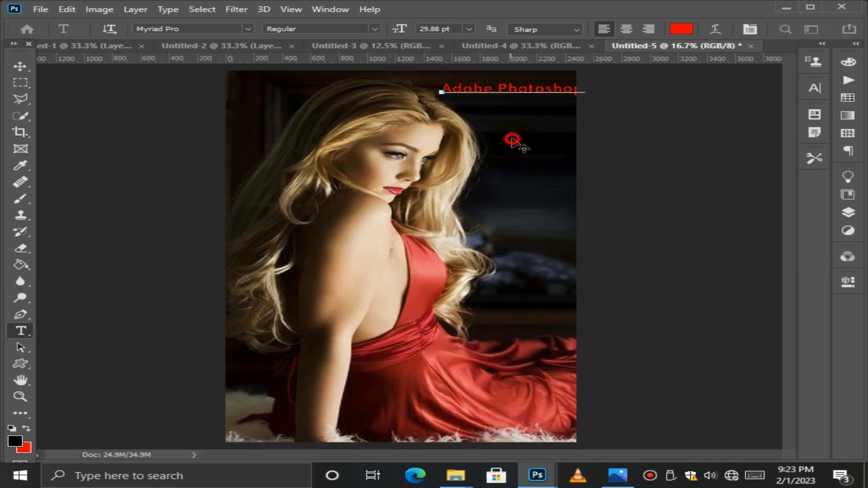
left_click_drag(510, 140, 485, 135)
Change the font of the "Adobe Photoshop" text to Lucida Calligraphy and align the text with the photo's right edge
left_click(419, 79)
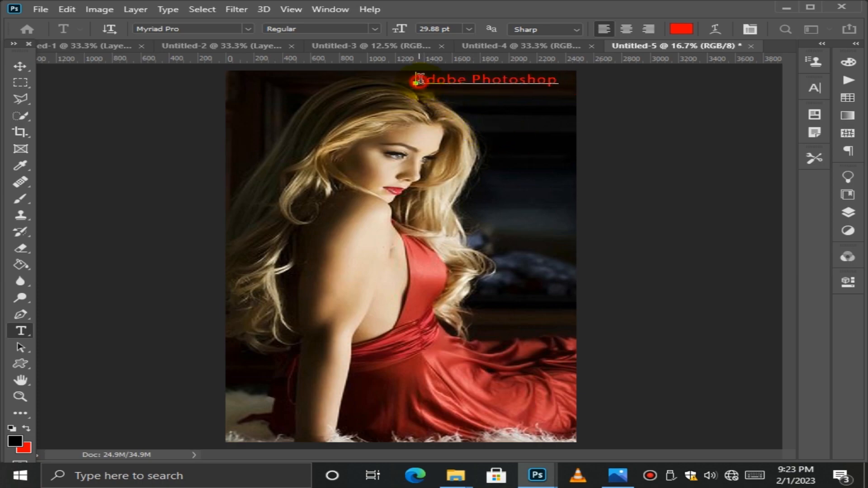
left_click_drag(420, 79, 559, 80)
left_click(253, 28)
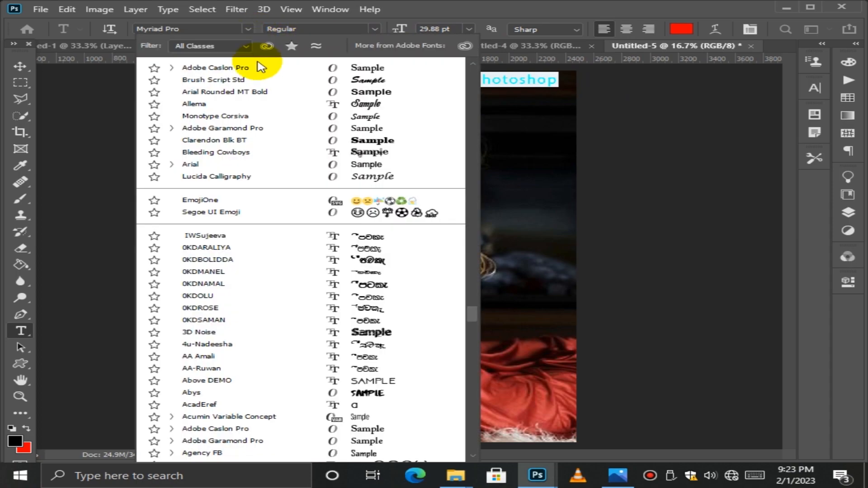
scroll(281, 136, "up", 1)
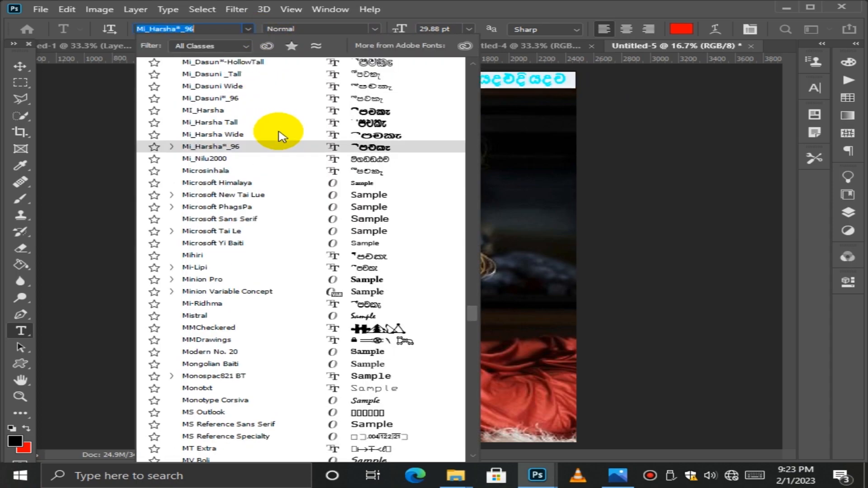
scroll(282, 136, "up", 5)
left_click(483, 78)
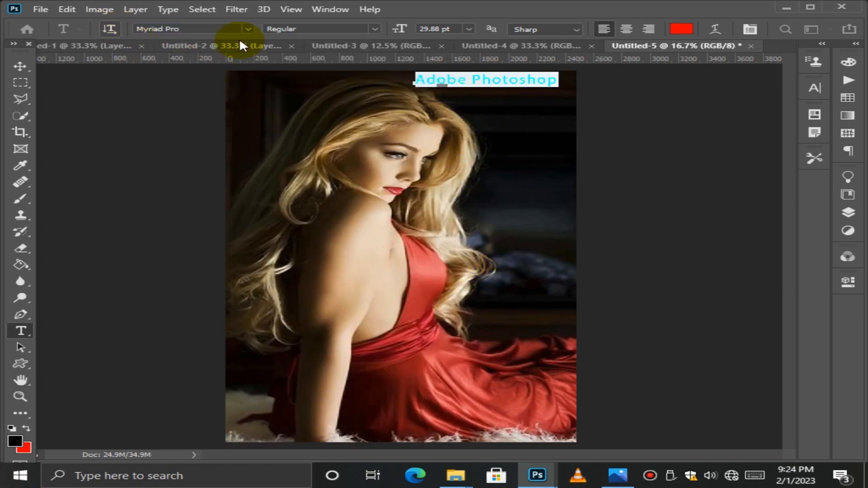
left_click(247, 28)
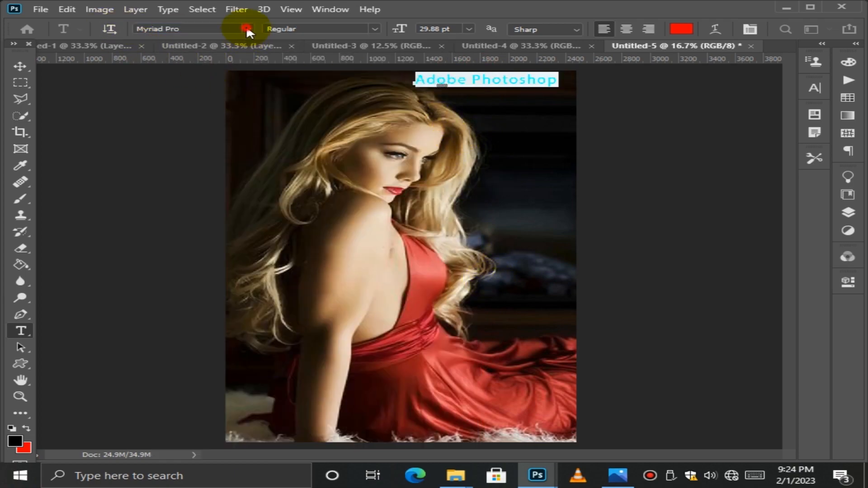
left_click_drag(466, 285, 473, 253)
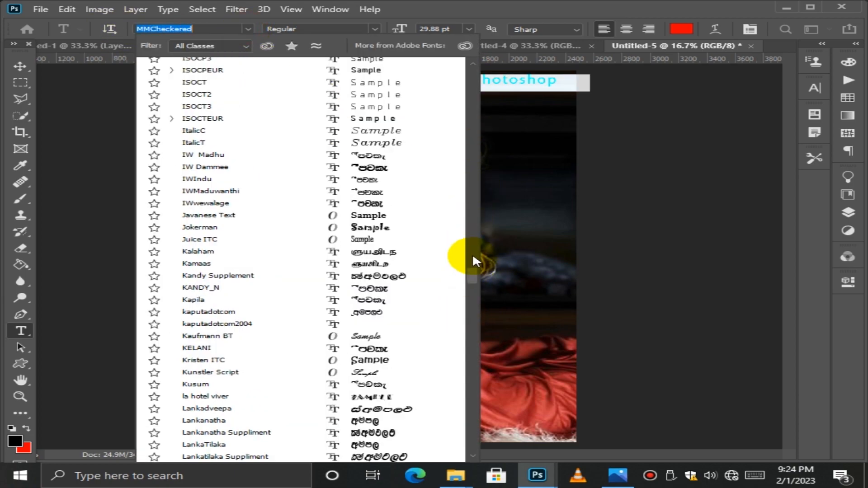
left_click(472, 242)
left_click(473, 131)
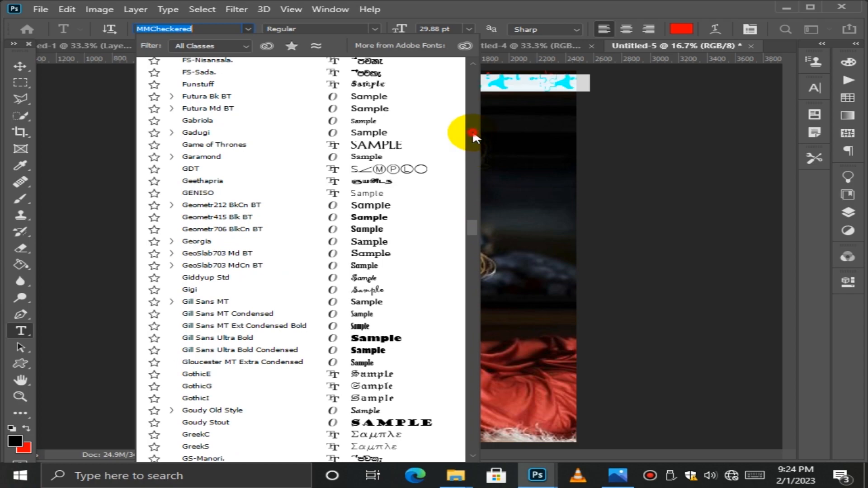
left_click(473, 131)
left_click(473, 131)
left_click(473, 131)
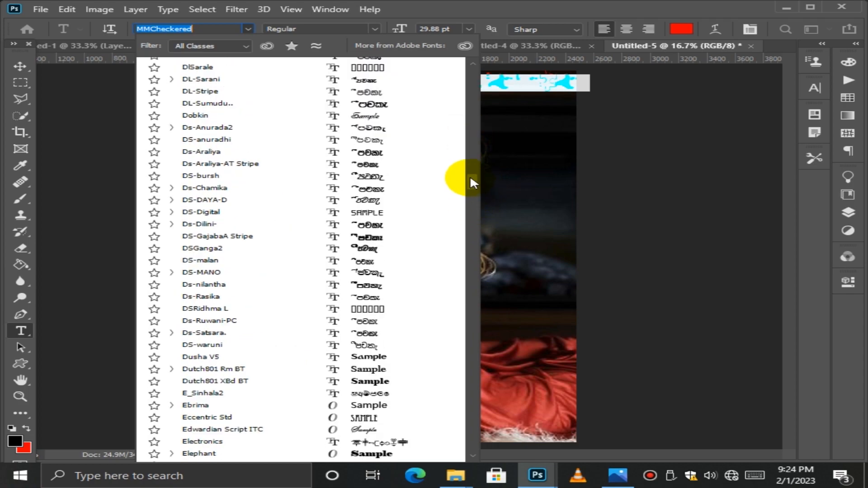
left_click_drag(471, 178, 474, 137)
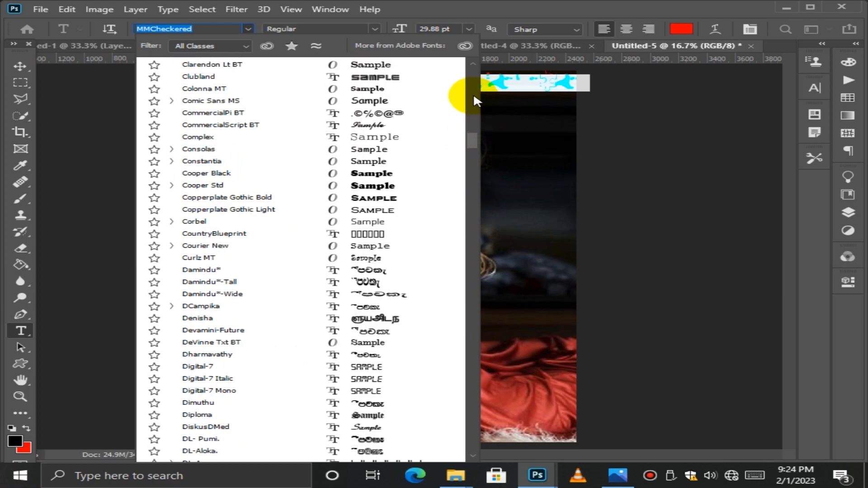
left_click(473, 90)
left_click(474, 72)
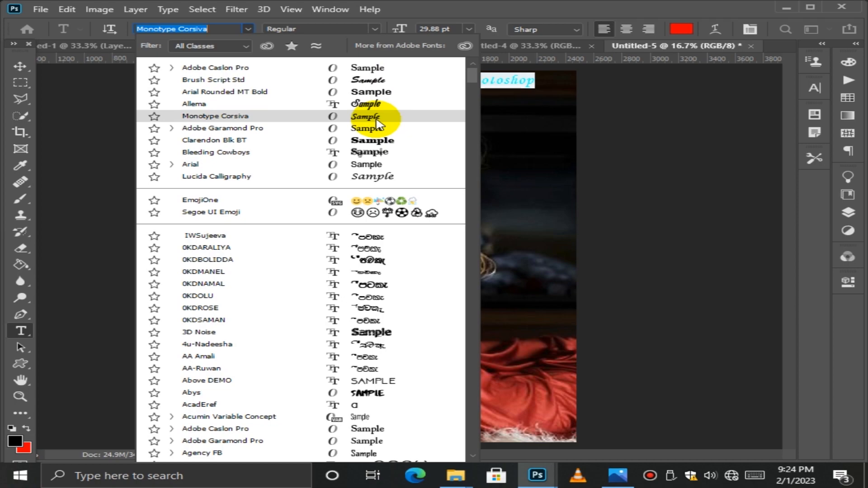
left_click(392, 181)
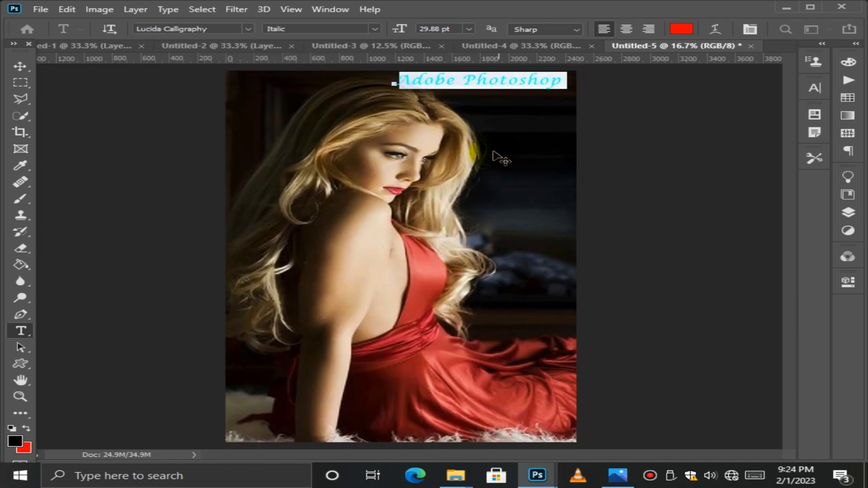
left_click_drag(493, 152, 507, 152)
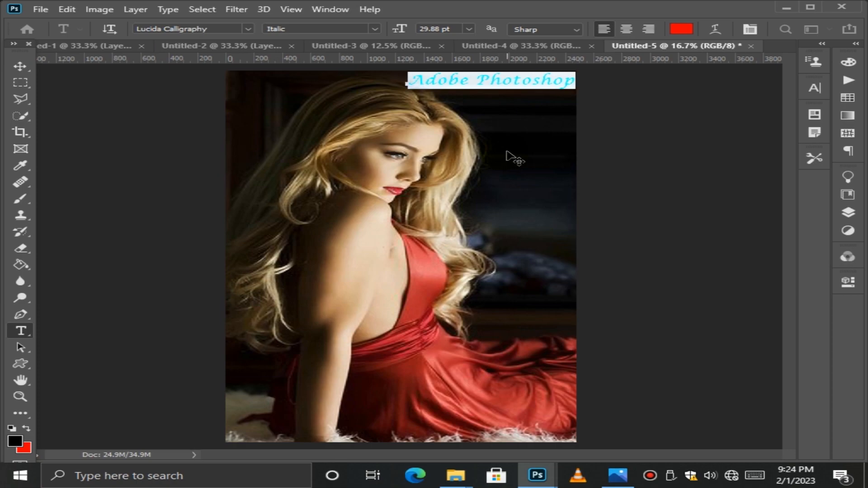
left_click(34, 66)
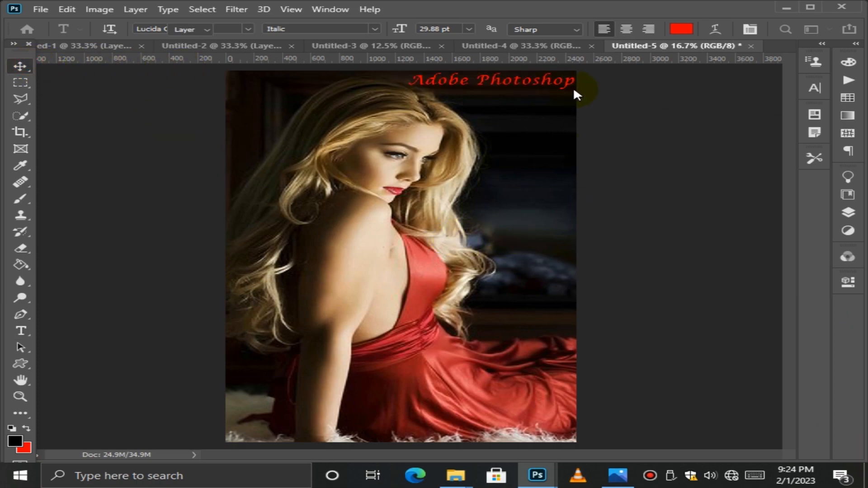
Add a second line "CC Book" to the text and shift it toward the photo's right edge
left_click(21, 331)
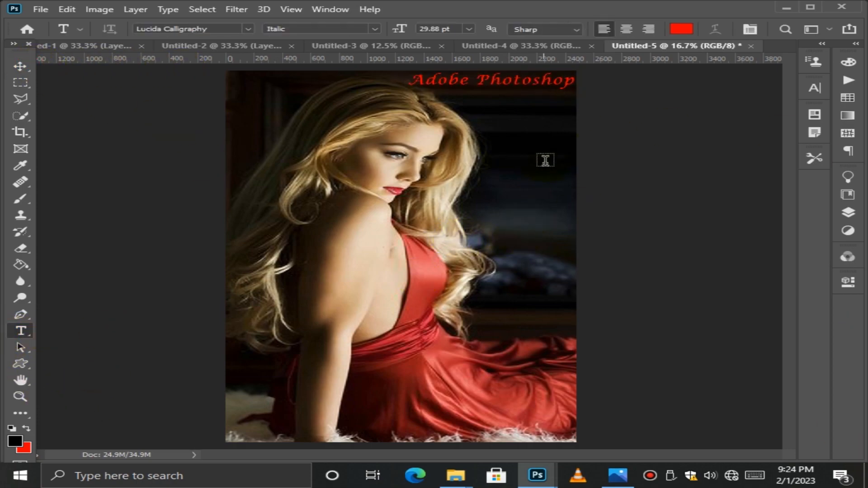
left_click(573, 82)
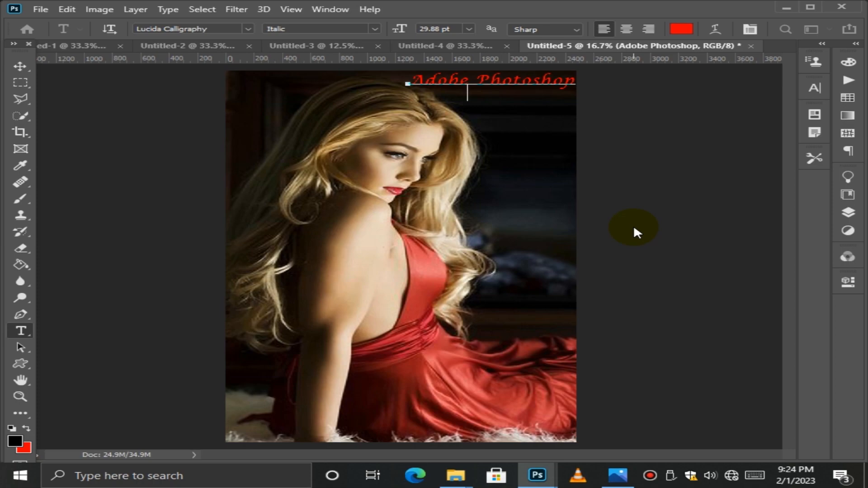
type("CC Boo")
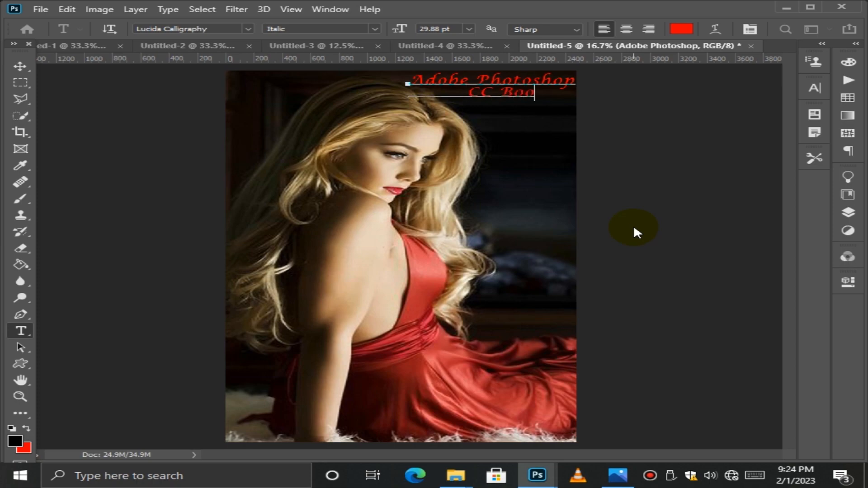
type("k")
left_click(468, 92)
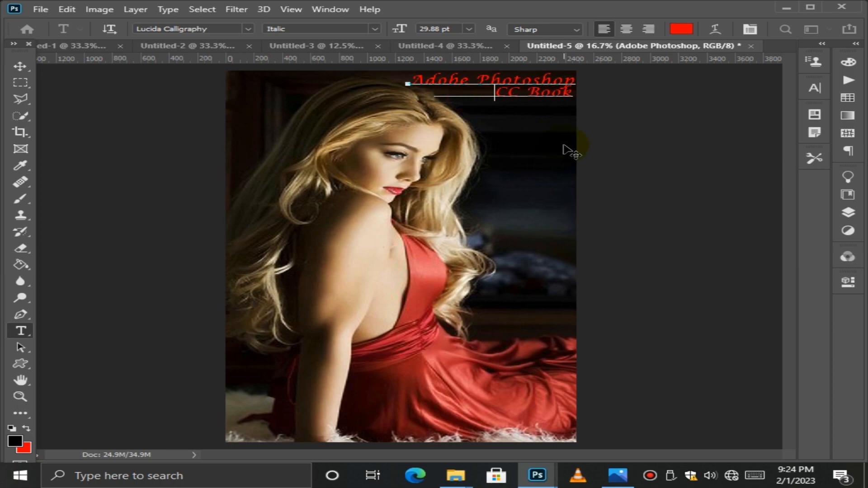
Add a third line "For Digital" below "CC Book", ending at the photo's right edge
left_click(573, 92)
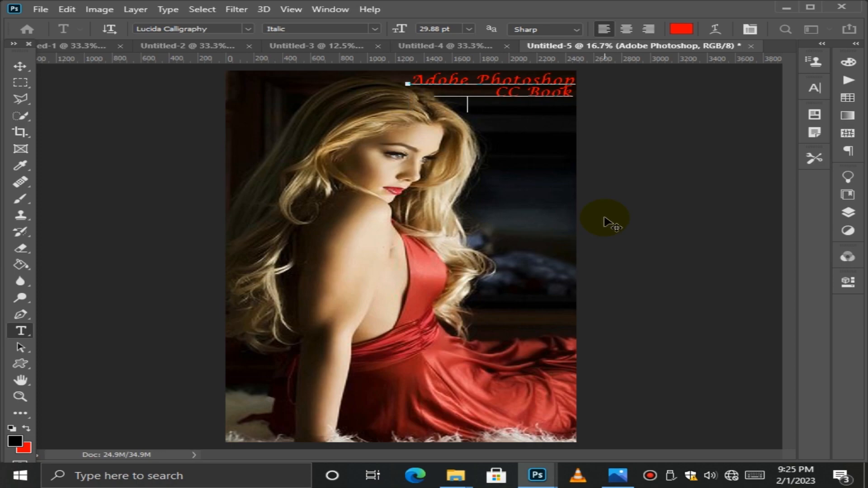
type("For")
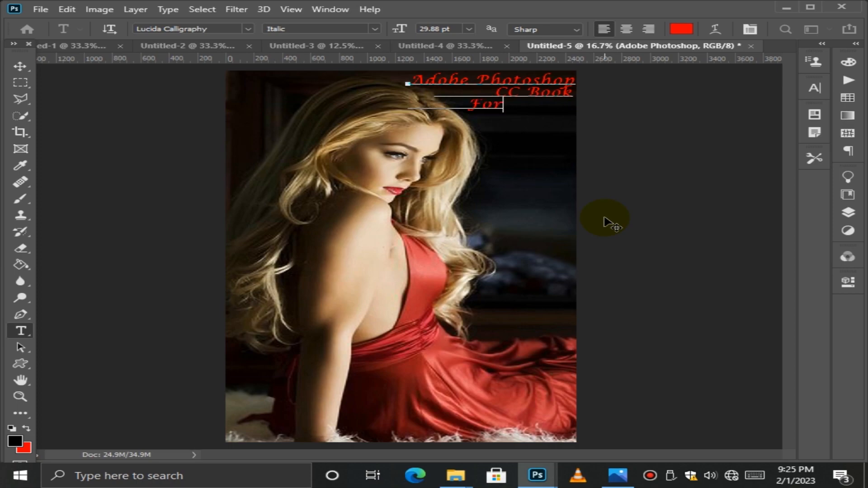
type(" Digita")
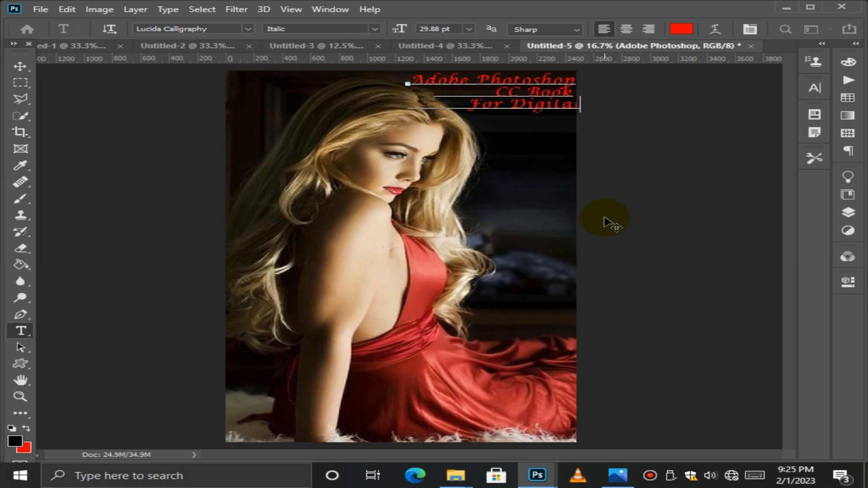
type("l")
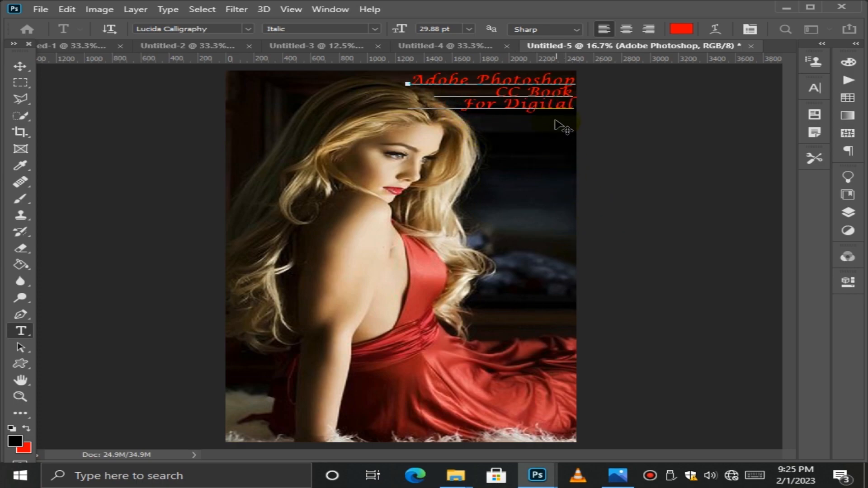
Add a fourth line "Photographers" and reduce its leading spaces so it fits inside the photo's right edge
left_click(575, 106)
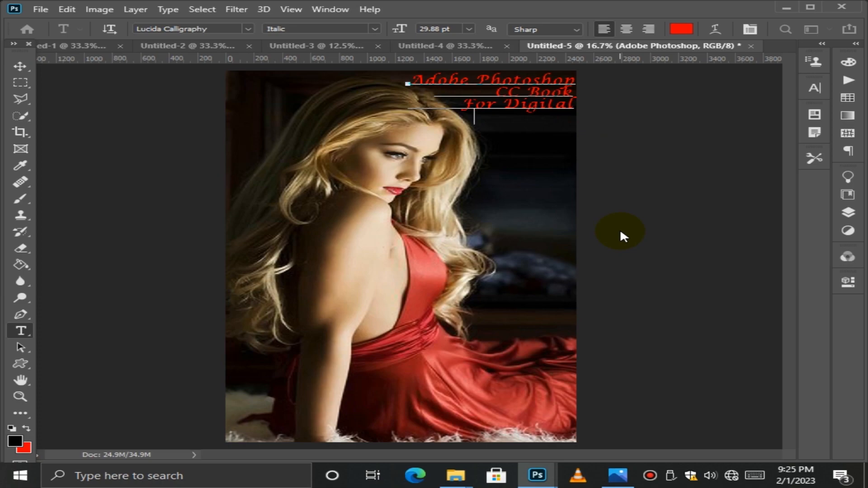
type("Photo")
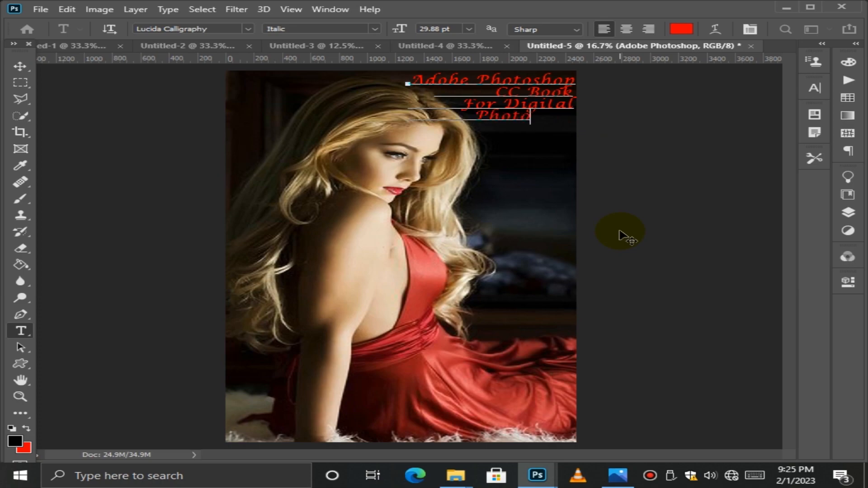
type("grap")
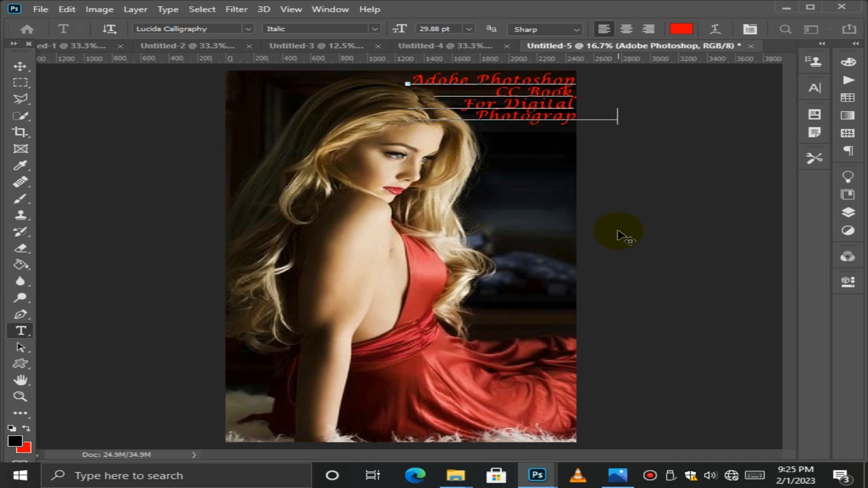
left_click(454, 116)
left_click_drag(455, 116, 657, 119)
mouse_move(511, 190)
left_mouse_down()
mouse_move(504, 192)
mouse_move(513, 189)
left_mouse_up()
left_click(475, 115)
key("BackSpace")
key("BackSpace")
key("BackSpace")
key("BackSpace")
key("BackSpace")
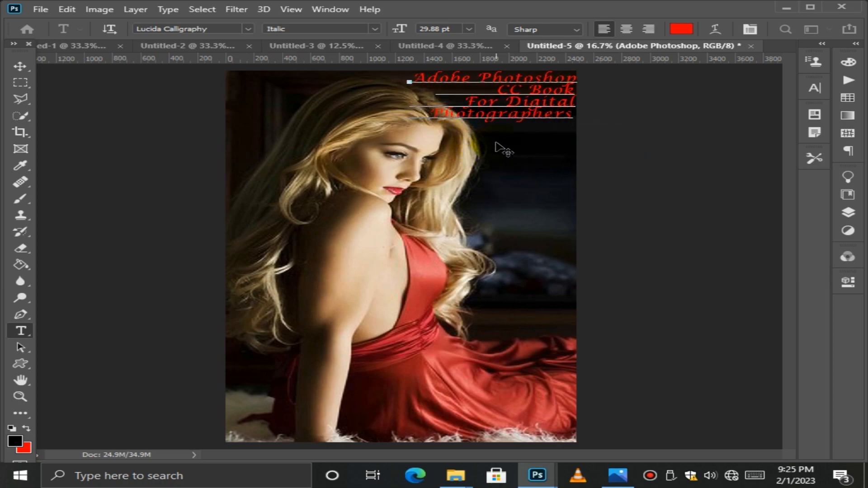
Change the text colour of the "Photographers" line to cyan (04dcf6)
left_click_drag(435, 112, 641, 119)
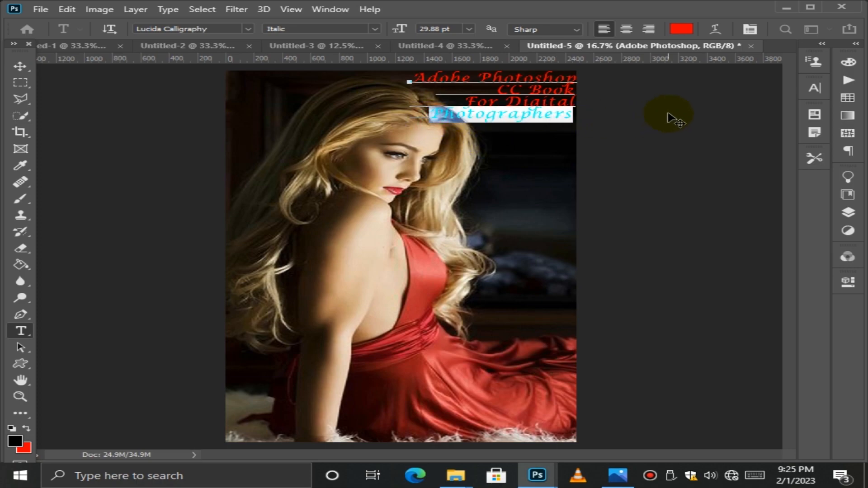
left_click(689, 29)
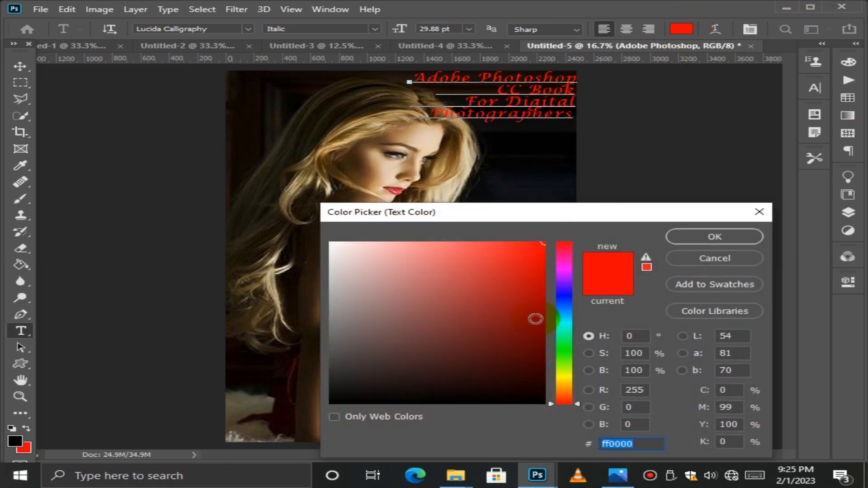
left_click_drag(537, 316, 568, 318)
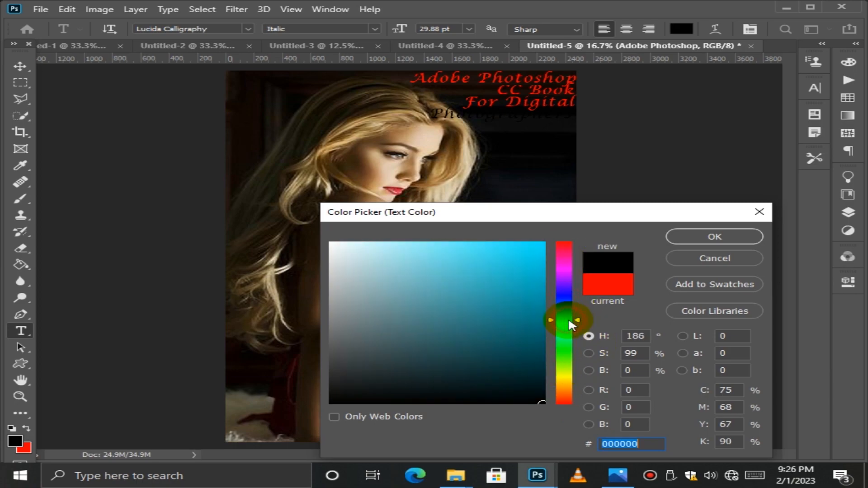
left_click(545, 252)
left_click(544, 248)
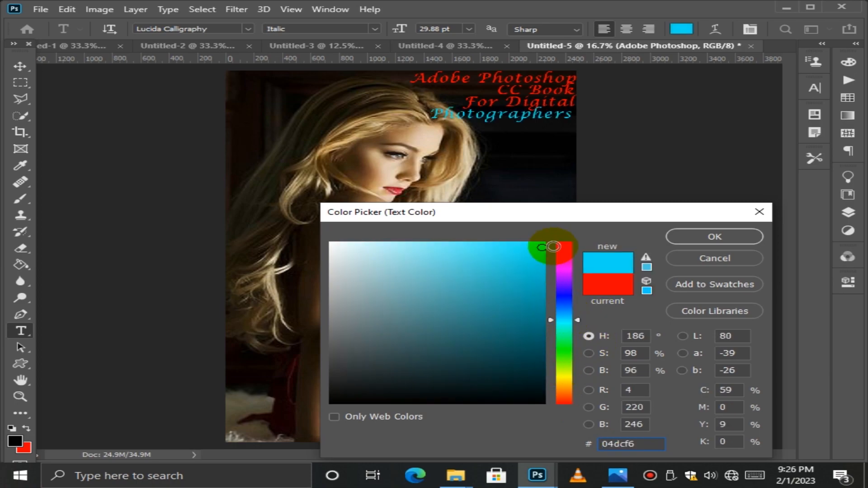
left_click(701, 236)
Change the text colour of the "CC Book" line to green (1ff502)
left_click_drag(498, 90, 607, 74)
left_click(684, 25)
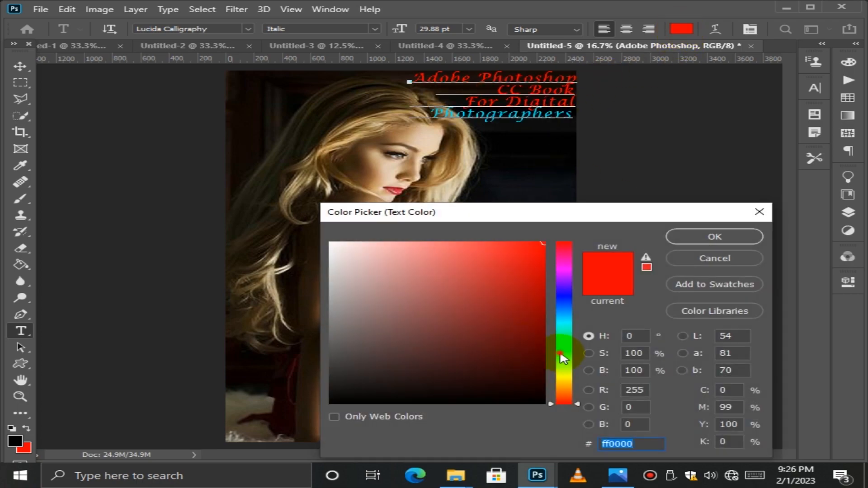
left_click(564, 353)
left_click(545, 252)
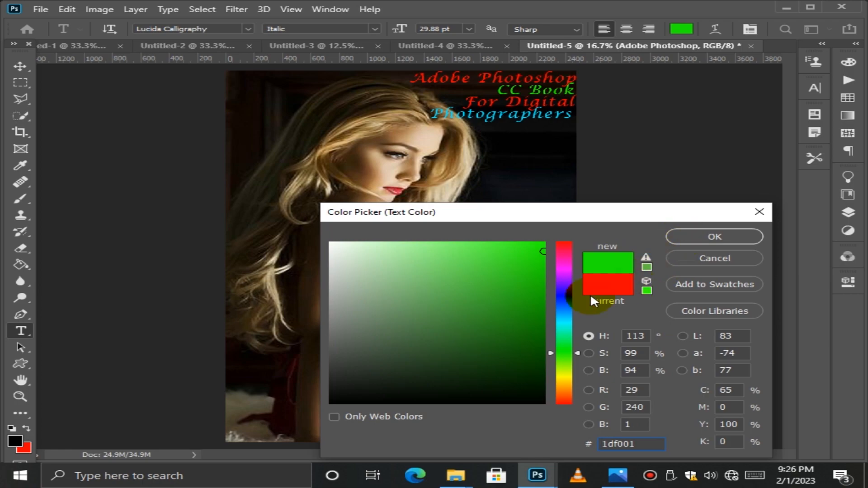
left_click(533, 260)
left_click(538, 250)
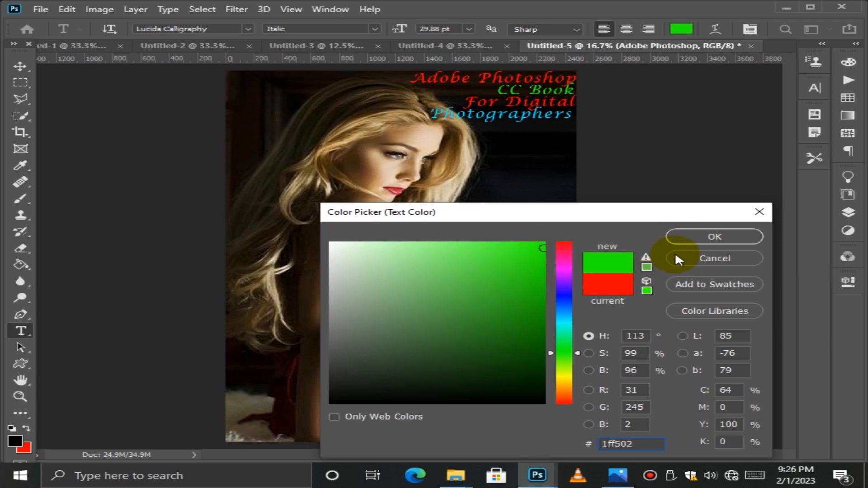
left_click(715, 237)
Enlarge the word "Adobe" in the first line to 40.88 pt
left_click_drag(471, 79, 410, 79)
left_click_drag(398, 28, 403, 28)
left_click(415, 79)
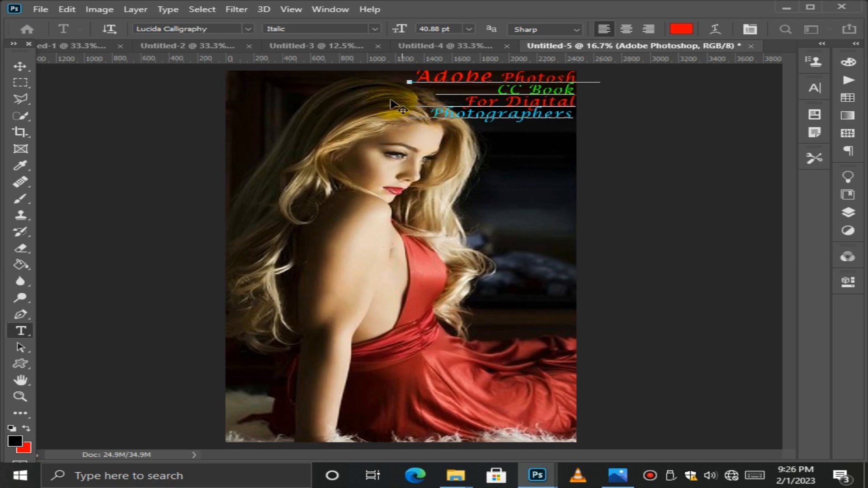
Move the title text left so the full "Adobe Photoshop" line fits inside the photo's right edge
left_click_drag(390, 112, 366, 116)
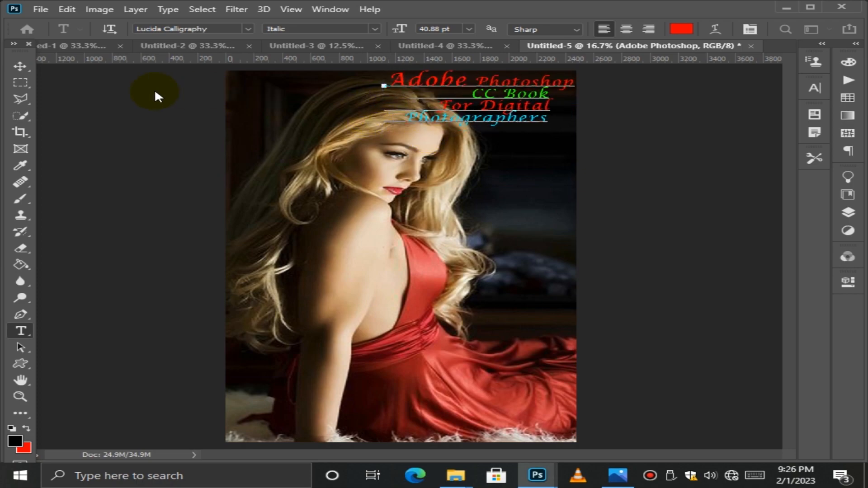
left_click(19, 66)
left_click(79, 107)
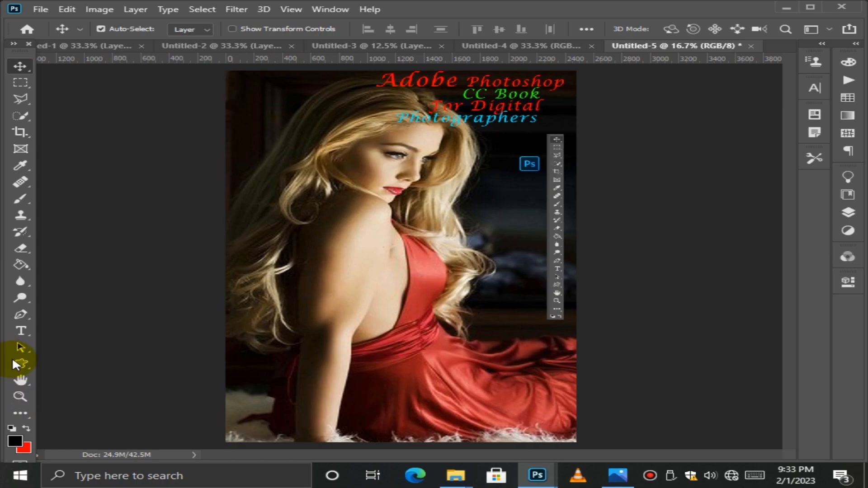
Draw a thin rectangle about 834 by 97 px beside the woman's hair and fill it with lime green
left_click(19, 365)
left_click(48, 363)
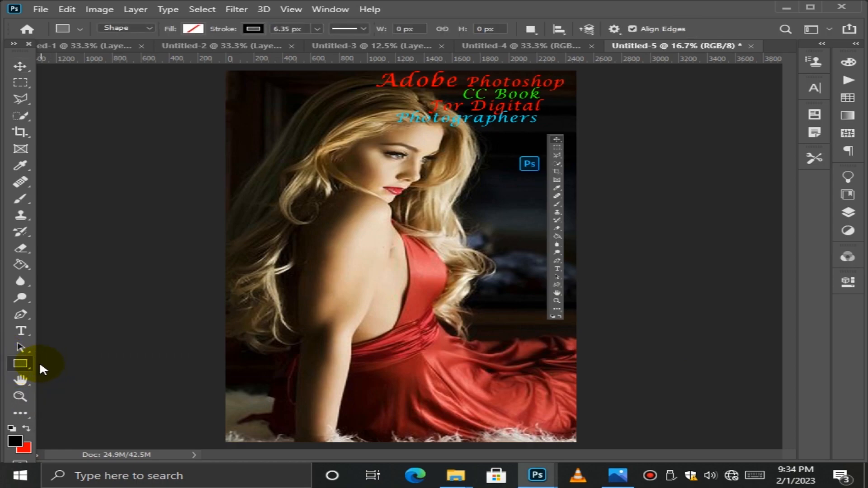
left_click_drag(228, 132, 346, 143)
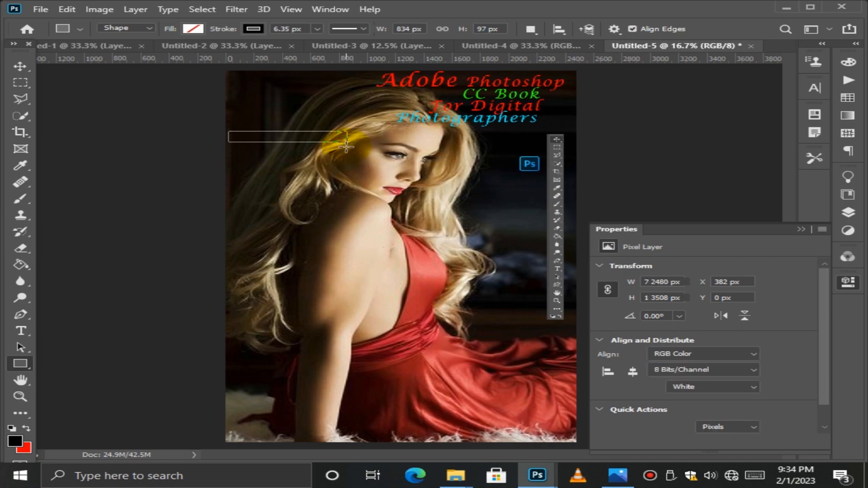
left_click(191, 29)
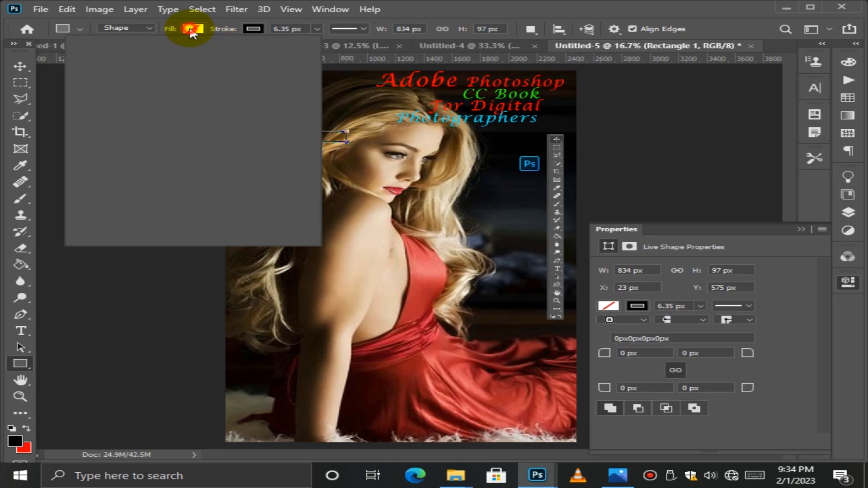
left_click(147, 95)
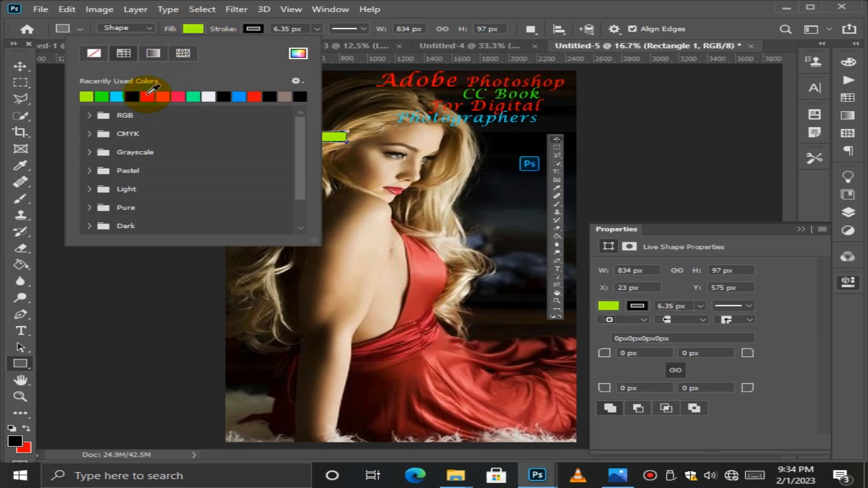
Move the green bar down over the woman's forearm and remove its stroke
left_click(20, 66)
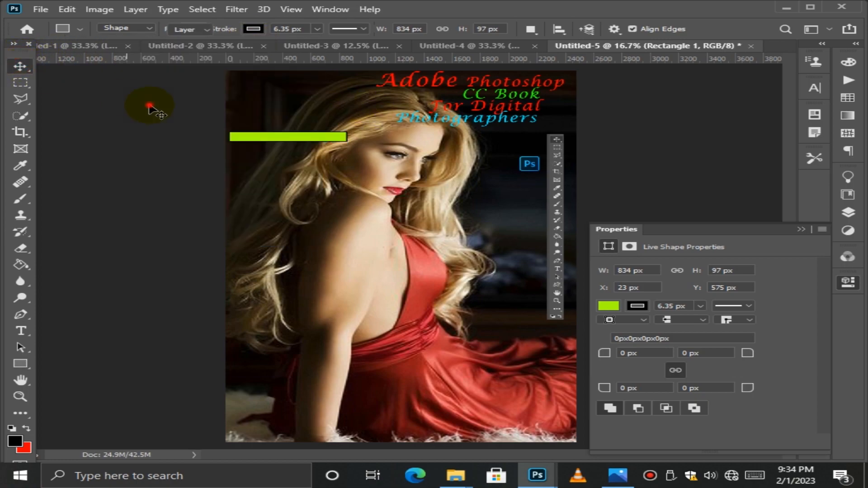
left_click(378, 167)
left_click_drag(300, 132, 315, 355)
left_click(349, 360)
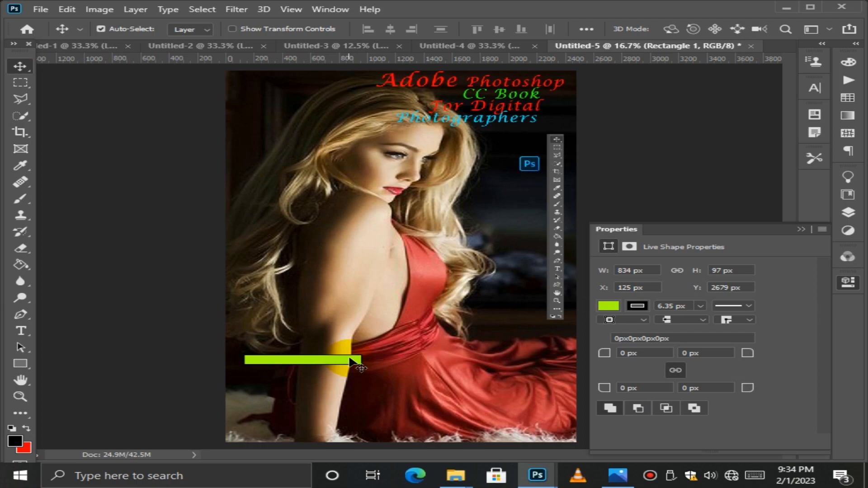
left_click(638, 306)
left_click(618, 270)
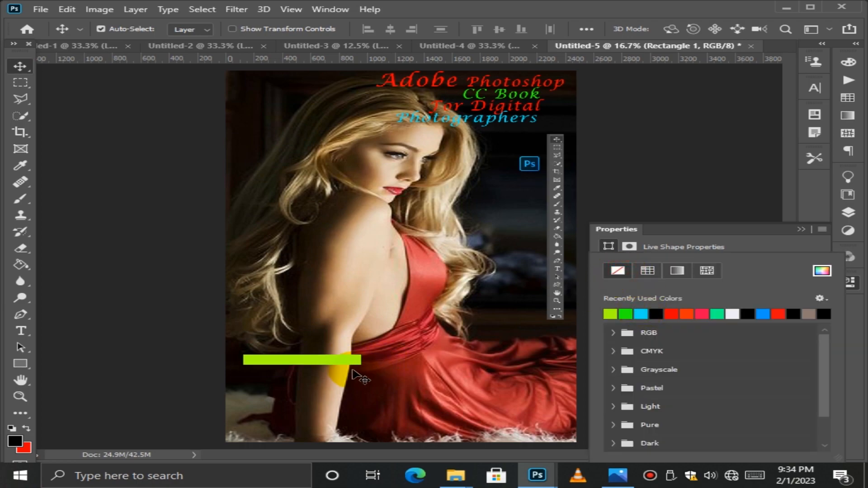
Try to tilt the green bar diagonally over the woman's forearm with Free Transform
left_click(359, 377)
key("ctrl+t")
left_click_drag(358, 375, 407, 335)
left_click_drag(338, 354, 319, 351)
left_click(20, 67)
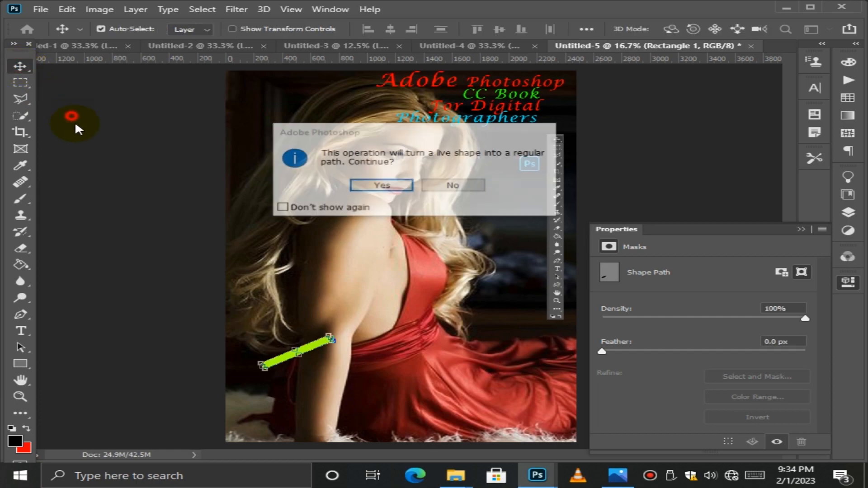
key("Return")
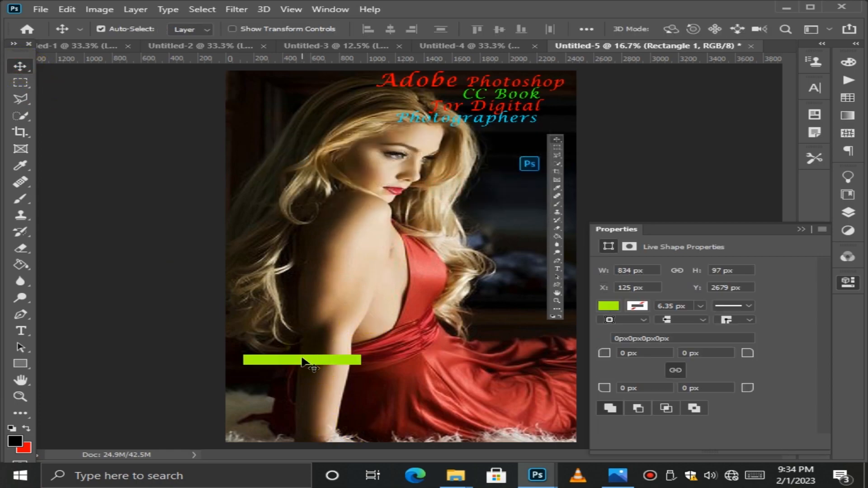
Move the green bar up near the photo's upper-left area and rotate it diagonally, accepting its conversion to a regular path
left_click_drag(303, 360, 297, 125)
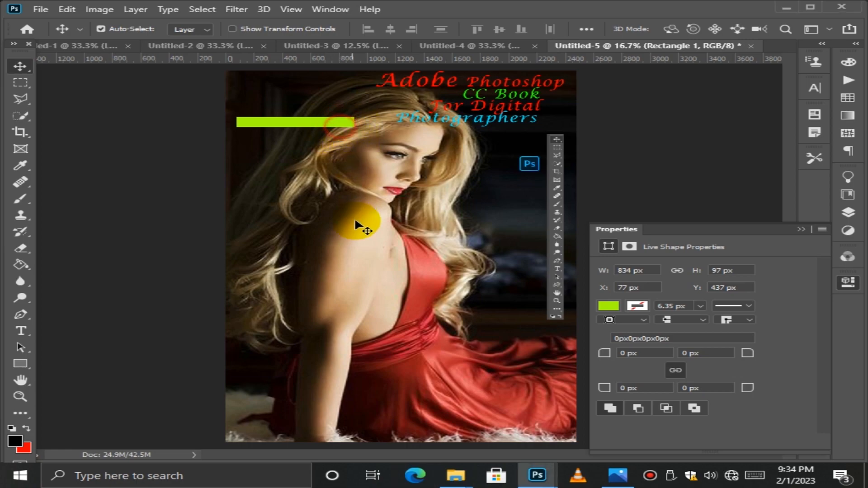
left_click(281, 122, "ctrl")
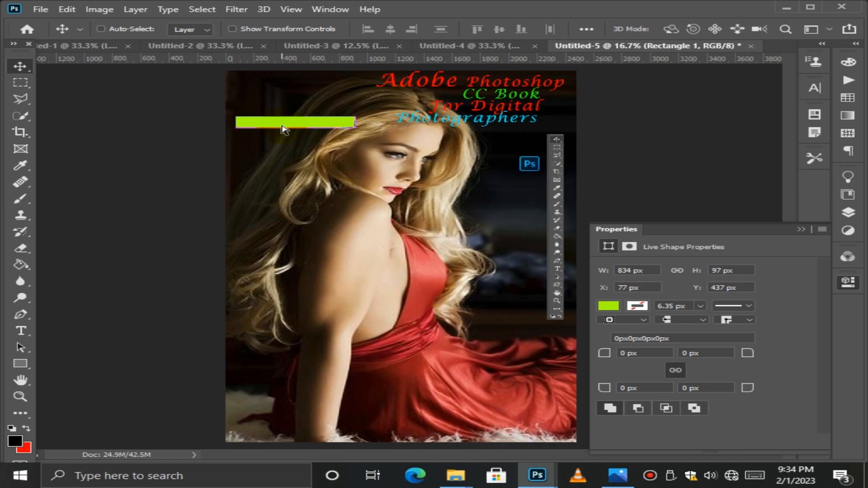
key("ctrl")
key("ctrl+t")
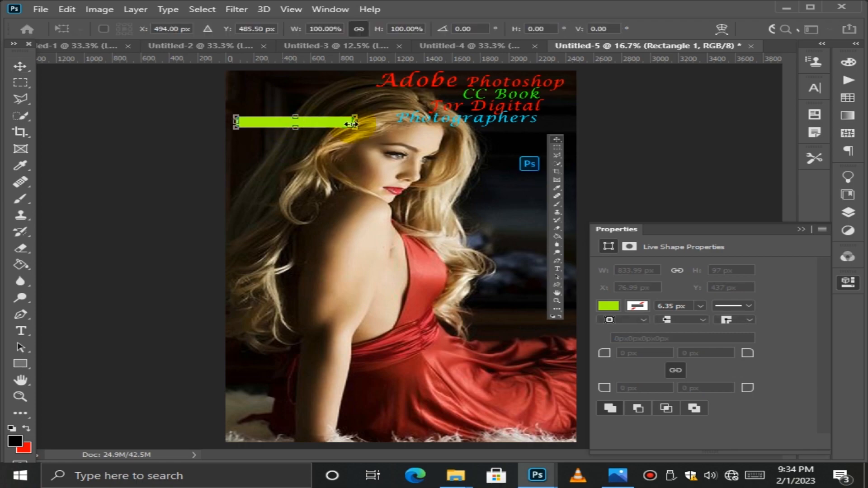
left_click_drag(367, 143, 343, 93)
left_click(20, 66)
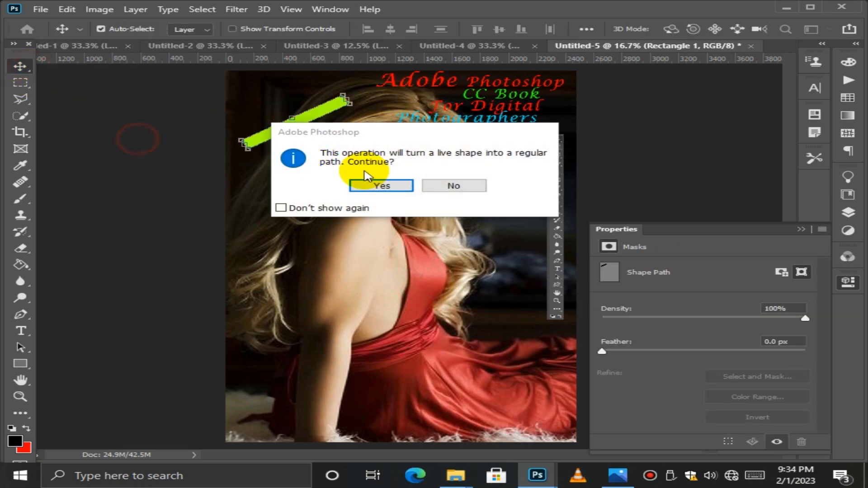
left_click(396, 185)
Place the tilted green bar across the photo's top-left corner as a ribbon
left_click_drag(302, 113, 286, 86)
left_click(126, 107)
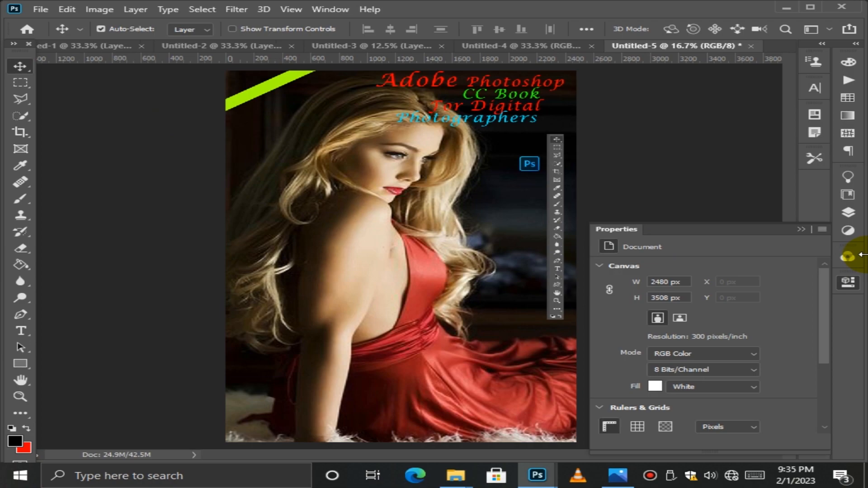
left_click(851, 257)
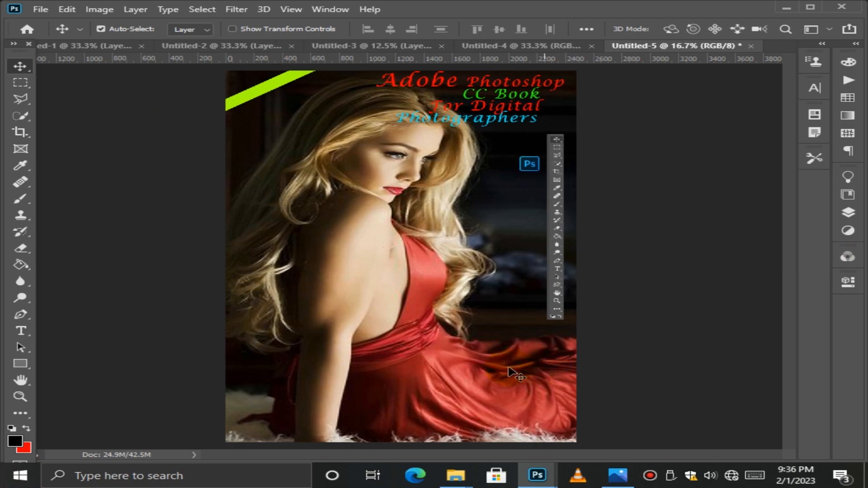
Add the text "Finish Book" near the photo's lower-left corner
left_click(20, 331)
left_click(244, 419)
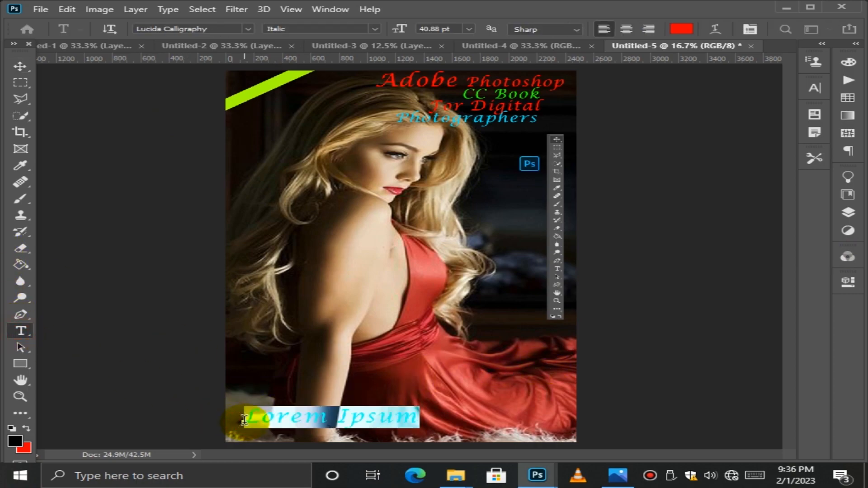
key("BackSpace")
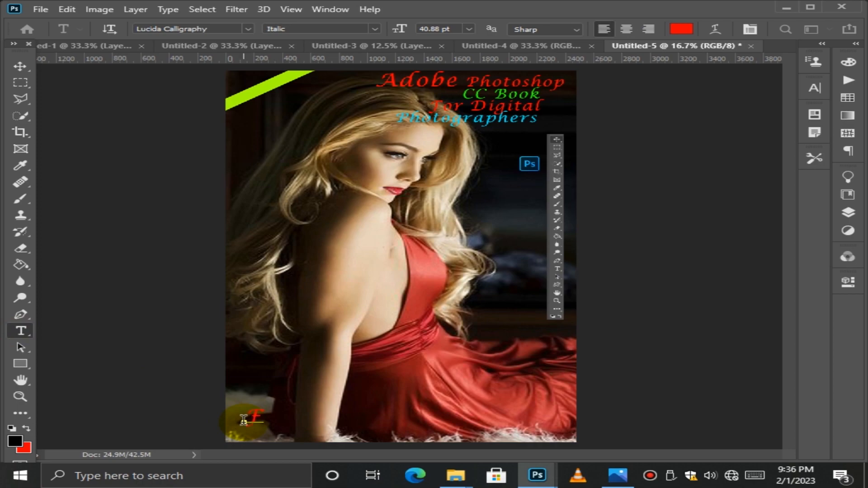
type("Finish Book")
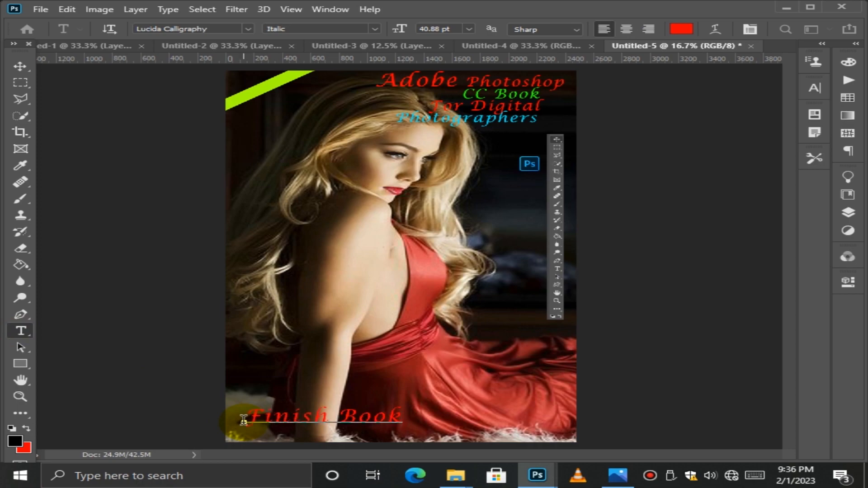
Change the text colour of "Finish Book" to blue (2a00ff)
left_click_drag(248, 415, 402, 416)
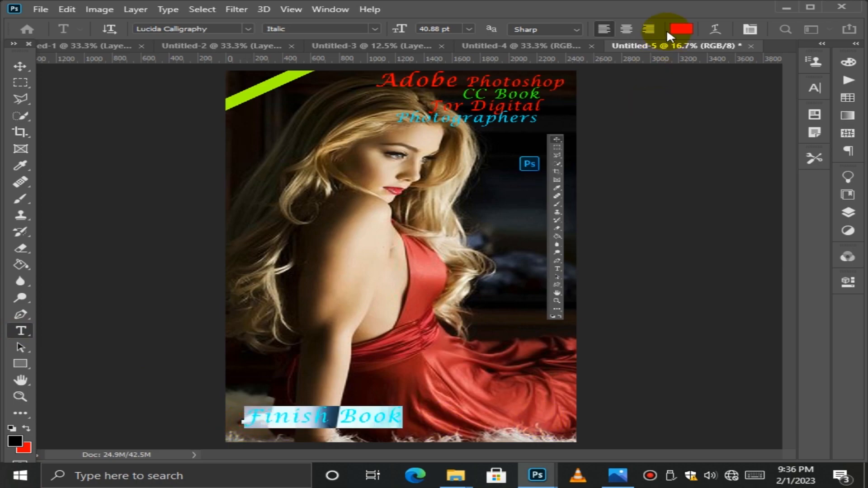
left_click(681, 29)
left_click(560, 292)
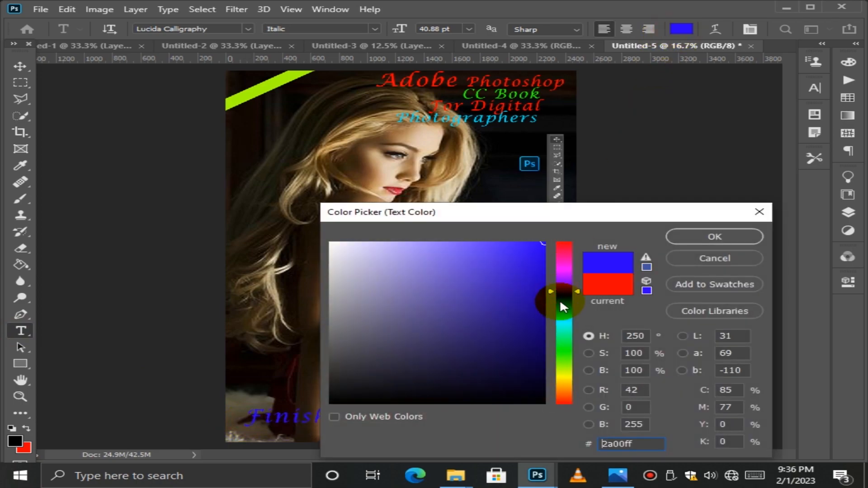
left_click(713, 237)
Apply a black inside stroke of 43 px at 100% opacity to the "Finish Book" layer
left_click(848, 212)
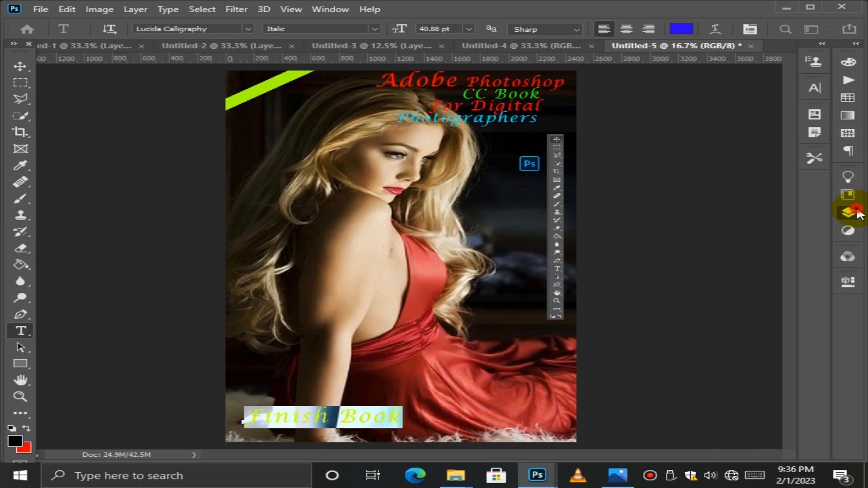
left_click(749, 195)
right_click(746, 186)
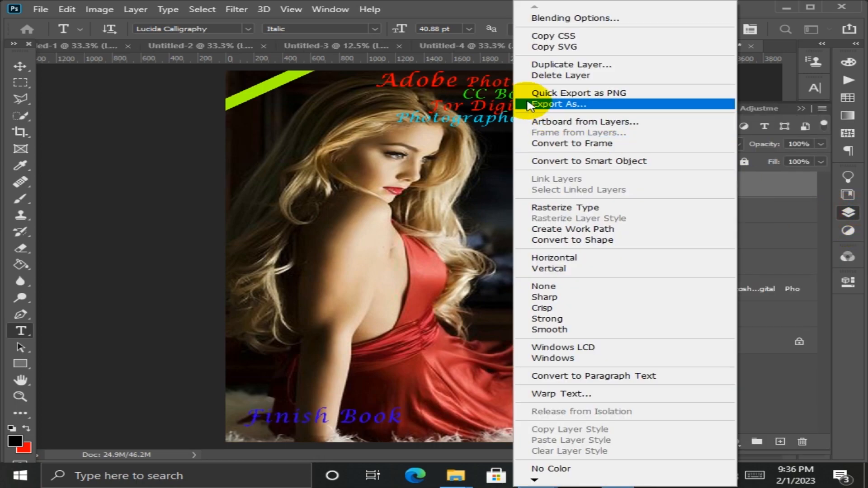
left_click(546, 18)
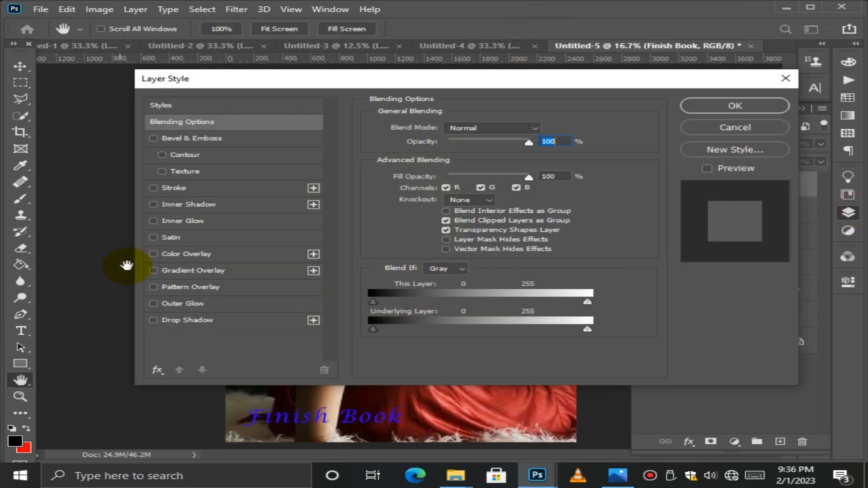
left_click(227, 188)
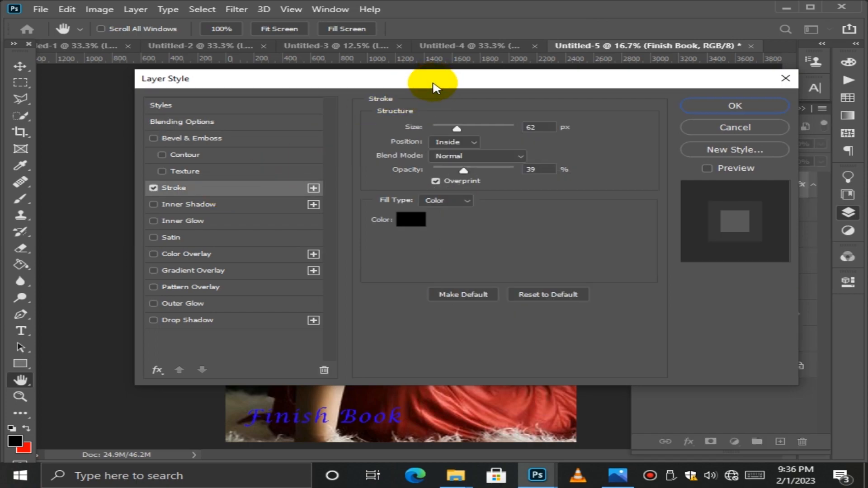
left_click_drag(435, 82, 443, 48)
left_click_drag(472, 136, 565, 147)
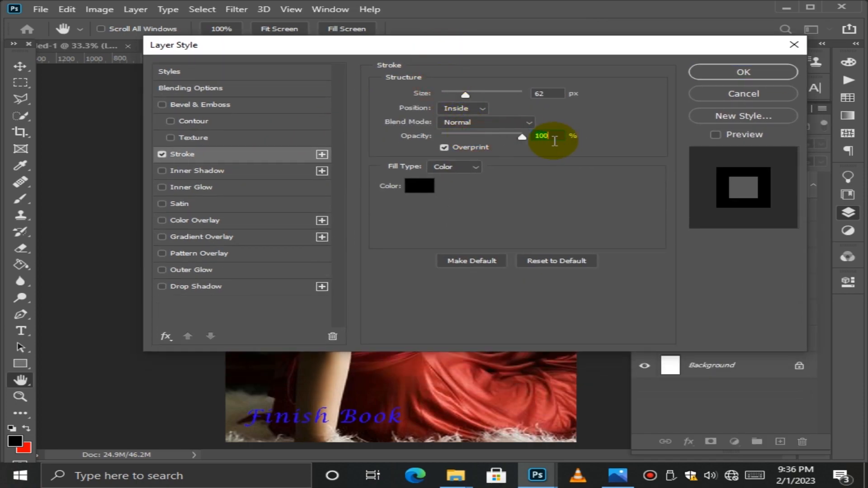
mouse_move(466, 95)
left_mouse_down()
mouse_move(507, 99)
mouse_move(462, 95)
left_mouse_up()
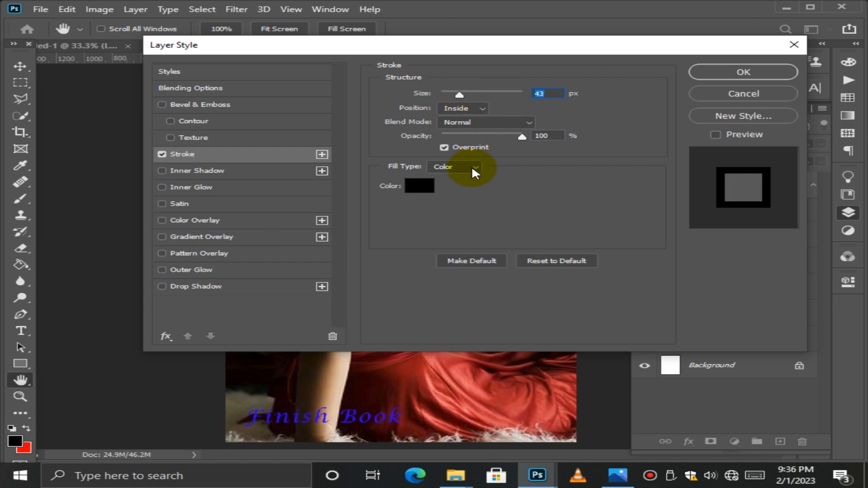
left_click(726, 75)
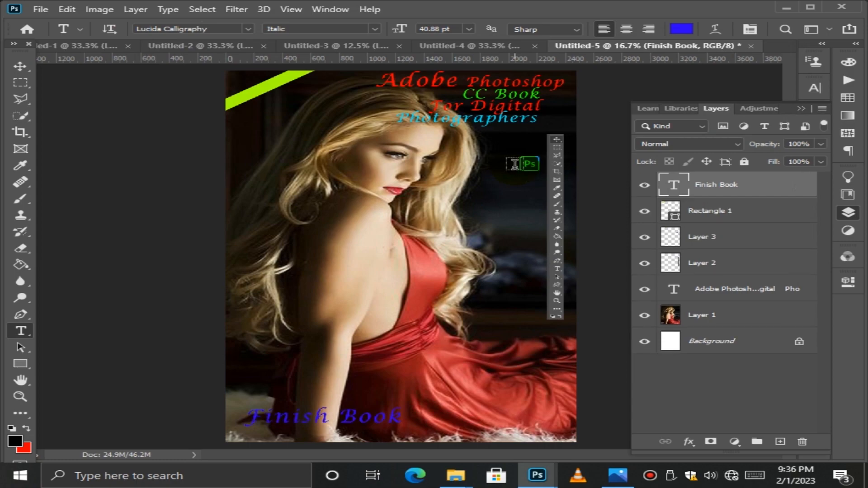
Give the "Finish Book" layer a black stroke positioned outside with a size of 24 px
right_click(759, 189)
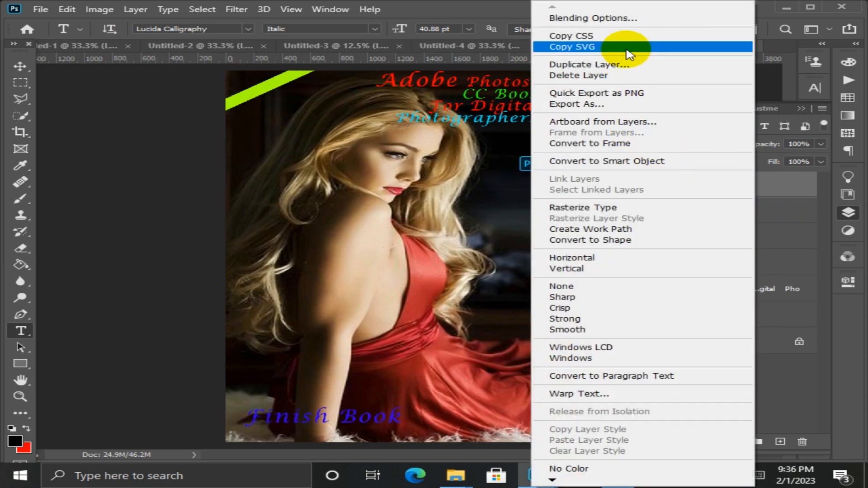
left_click(631, 18)
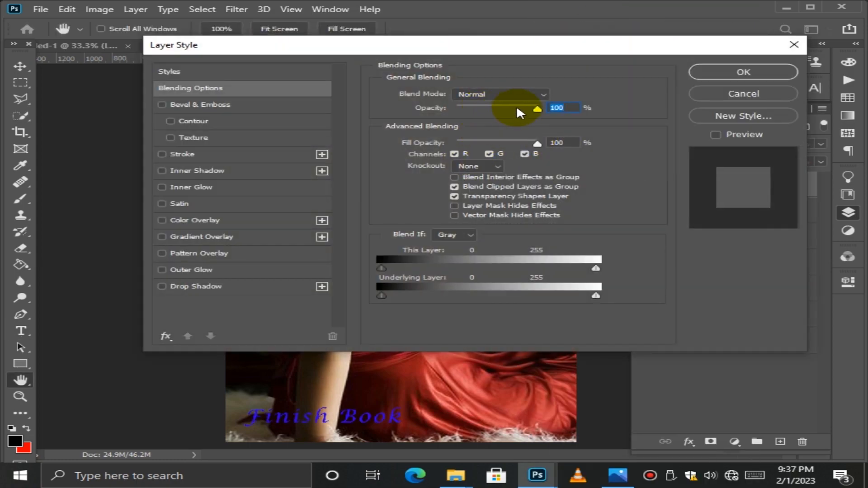
left_click(245, 157)
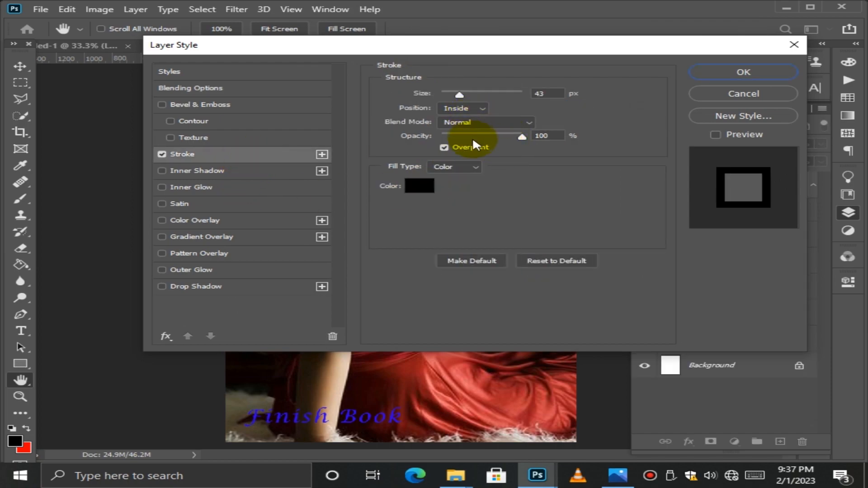
left_click(472, 109)
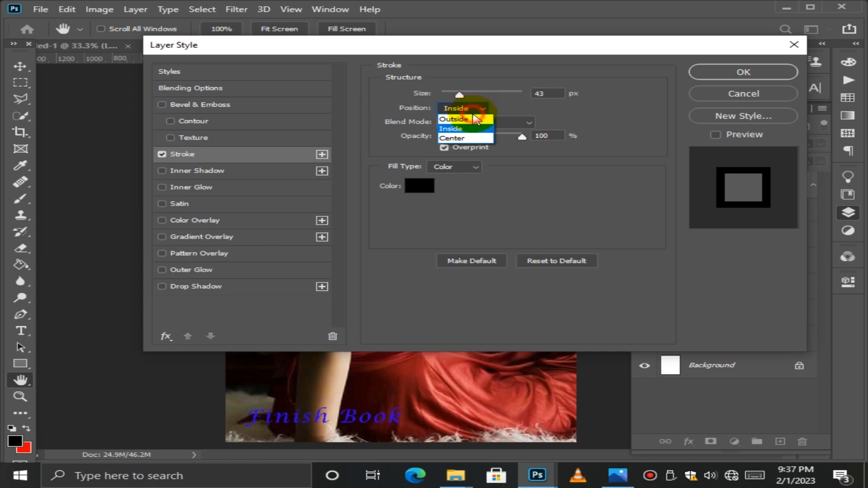
left_click(475, 119)
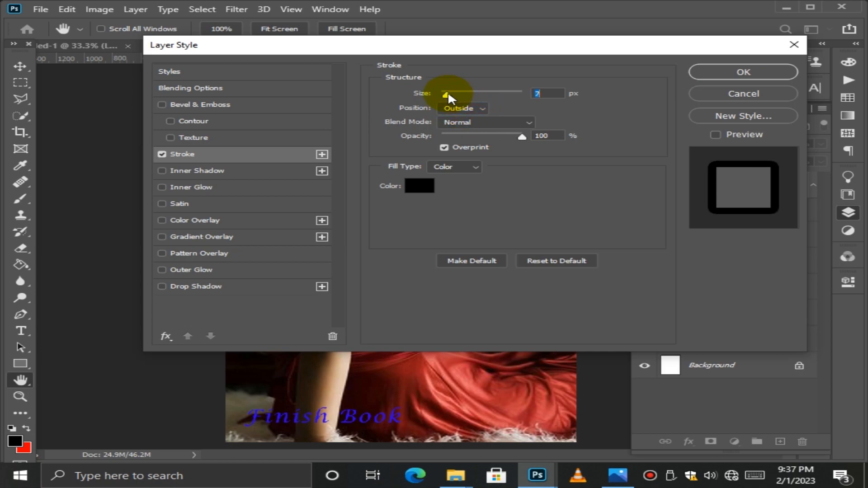
left_click_drag(449, 96, 457, 94)
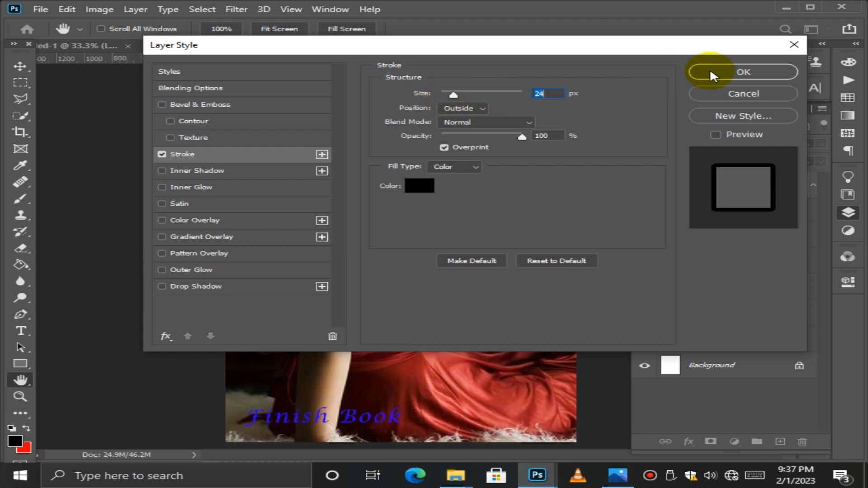
left_click(746, 73)
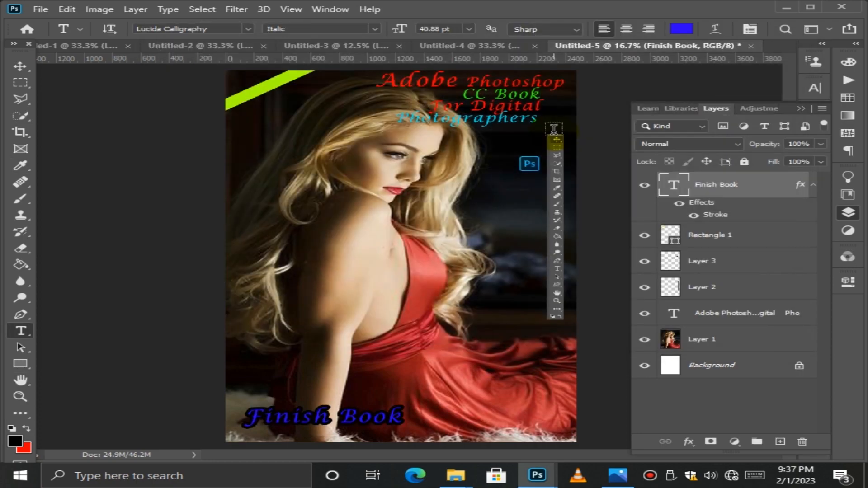
Move the "Finish Book" text into the photo's bottom-left corner
left_click(808, 110)
left_click(20, 66)
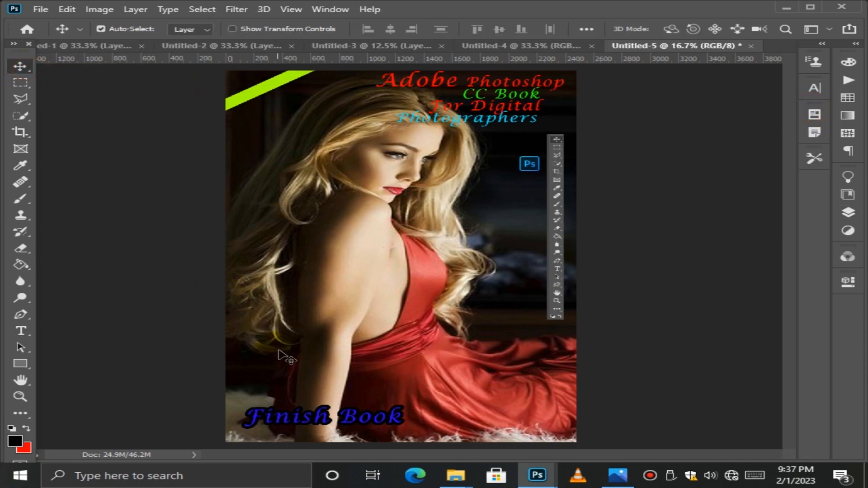
left_click_drag(323, 419, 305, 430)
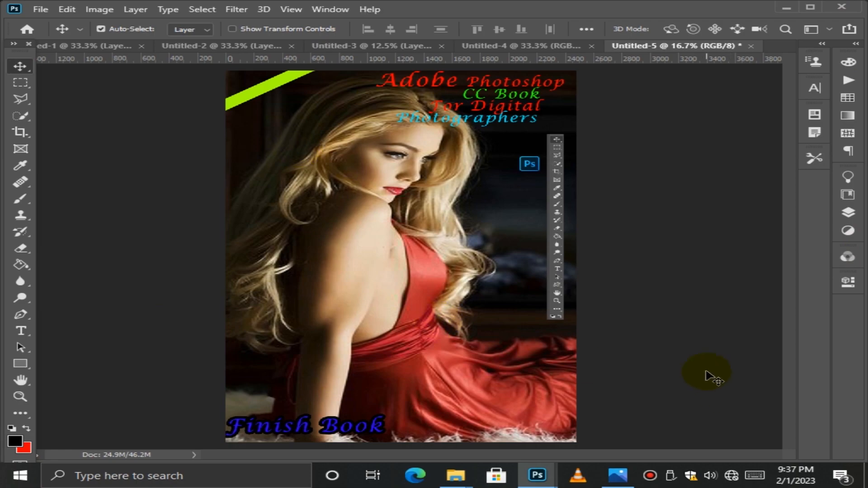
key("ctrl+plus")
key("ctrl+plus")
key("ctrl+minus")
key("ctrl+minus")
key("ctrl+minus")
key("ctrl+minus")
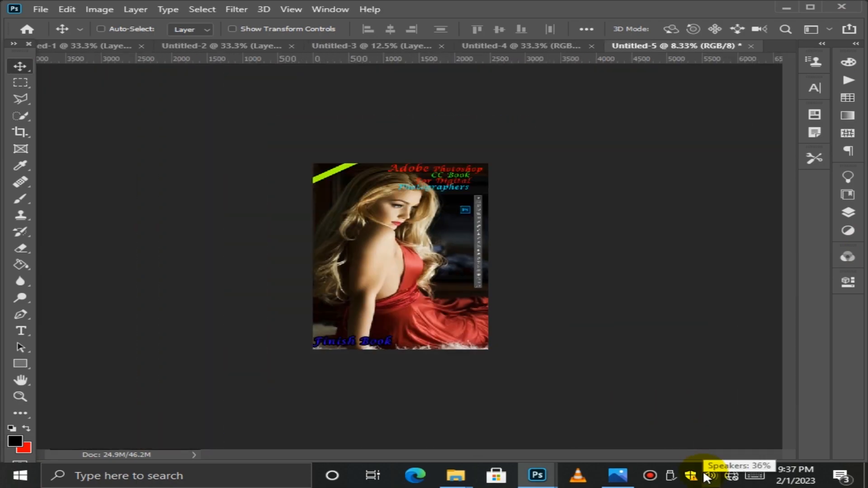